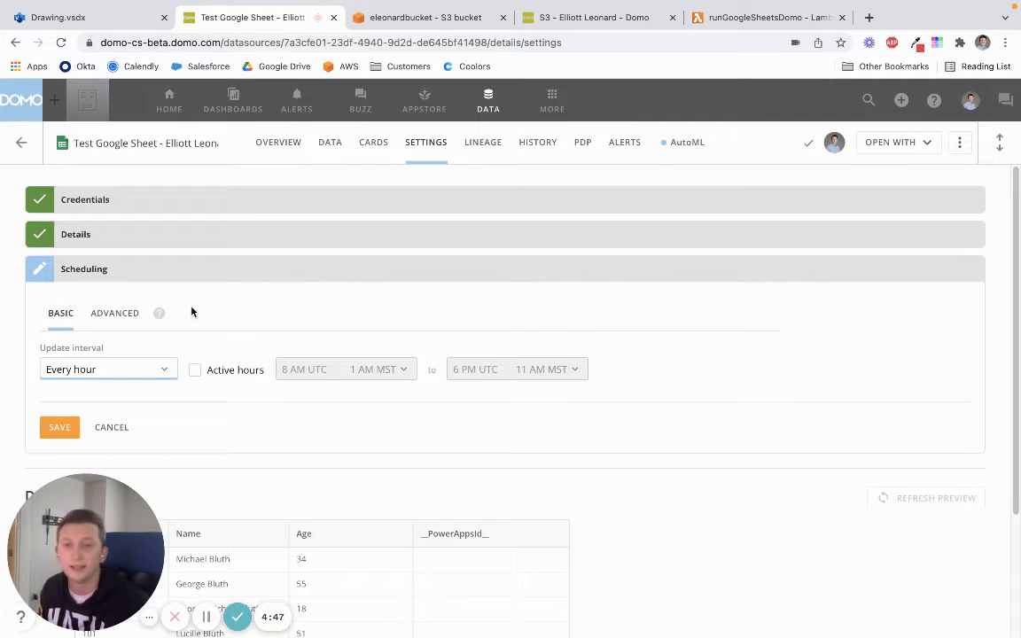
Check the update interval options in the Google Sheet dataset's scheduling settings
left_click(158, 371)
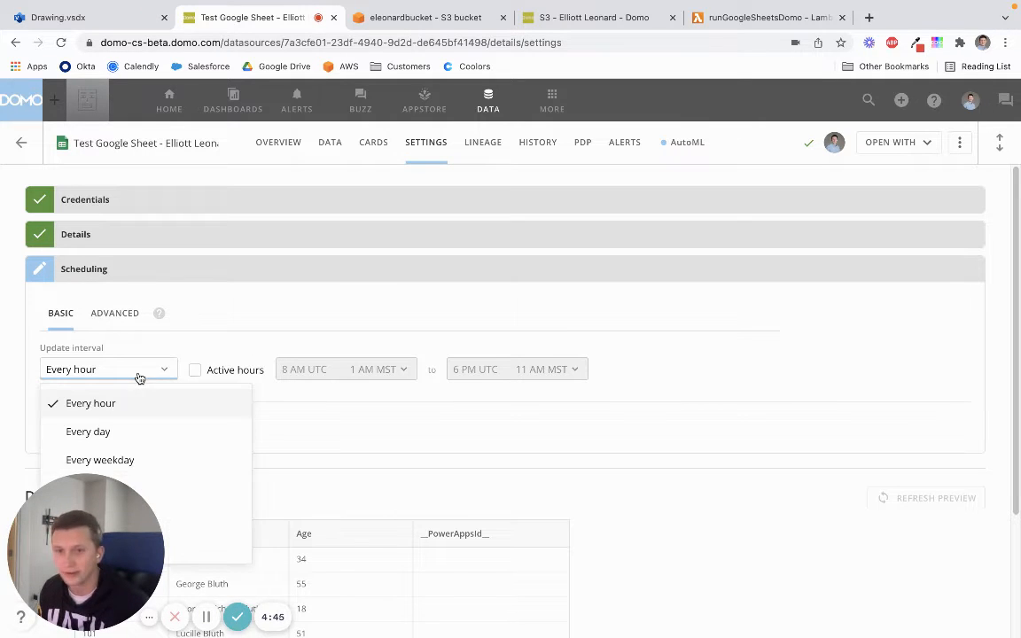
left_click(301, 308)
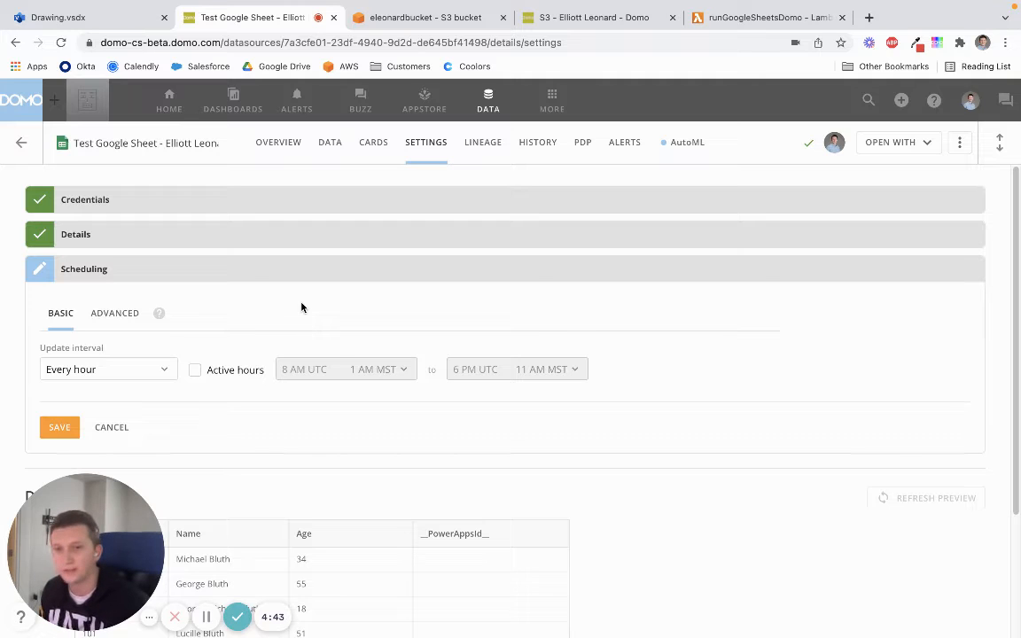
View the Trigger-based Connector diagram in Visio and the bucket's object list in the Amazon S3 console
left_click(64, 18)
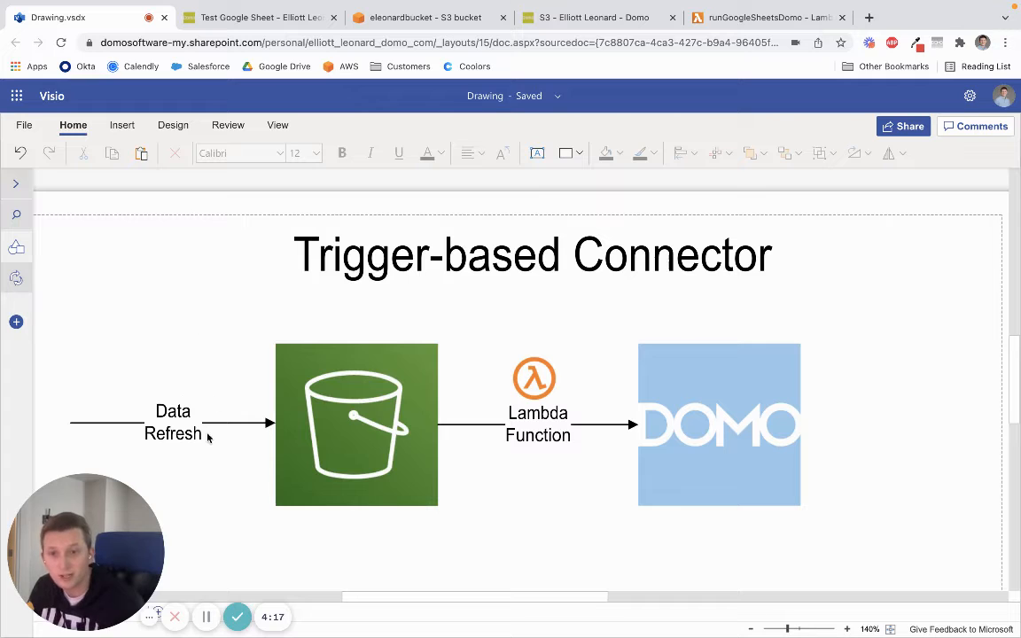
left_click(369, 387)
left_click(194, 350)
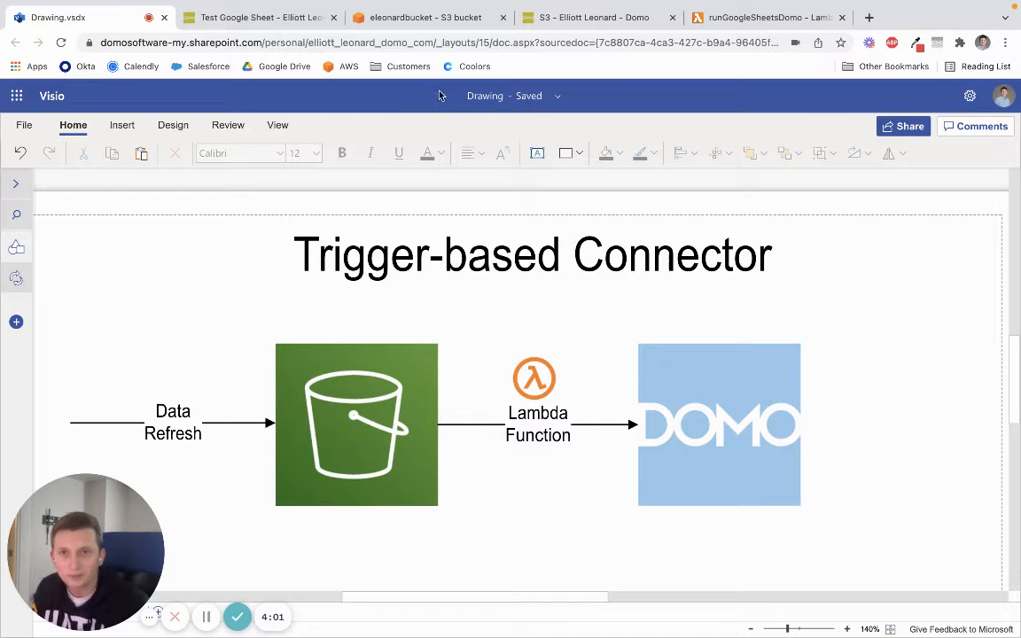
left_click(423, 20)
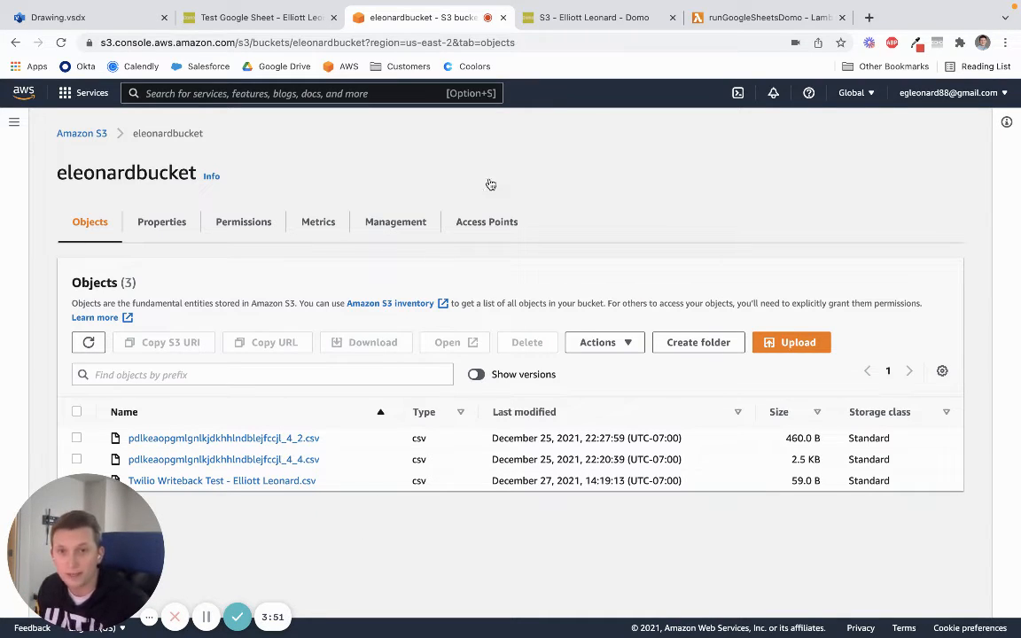
In Domo, save the S3 dataset's scheduling with the update interval Manually and the update method Replace
left_click(587, 21)
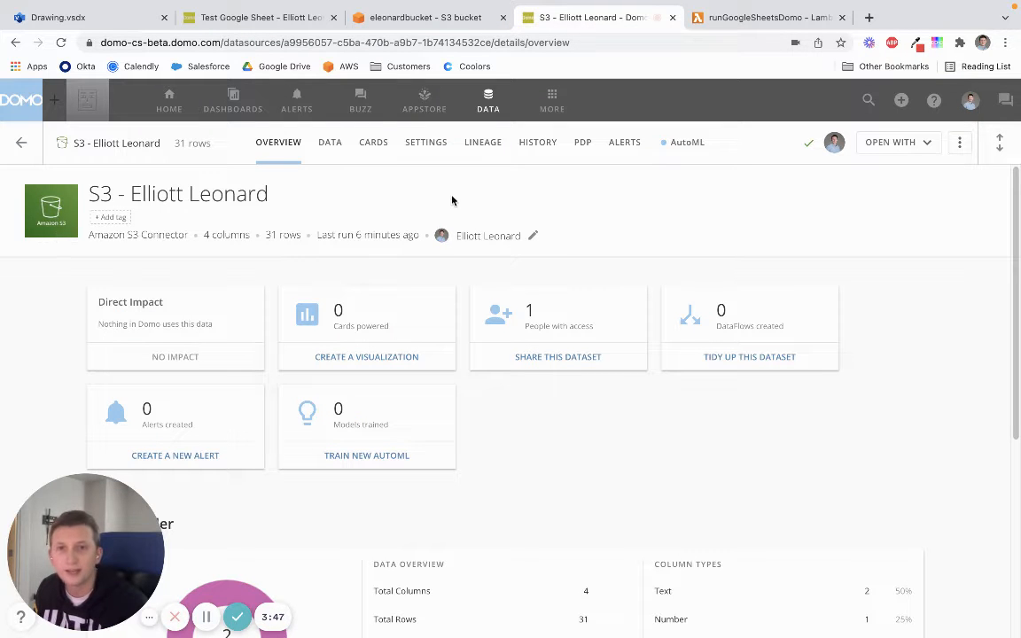
left_click(428, 146)
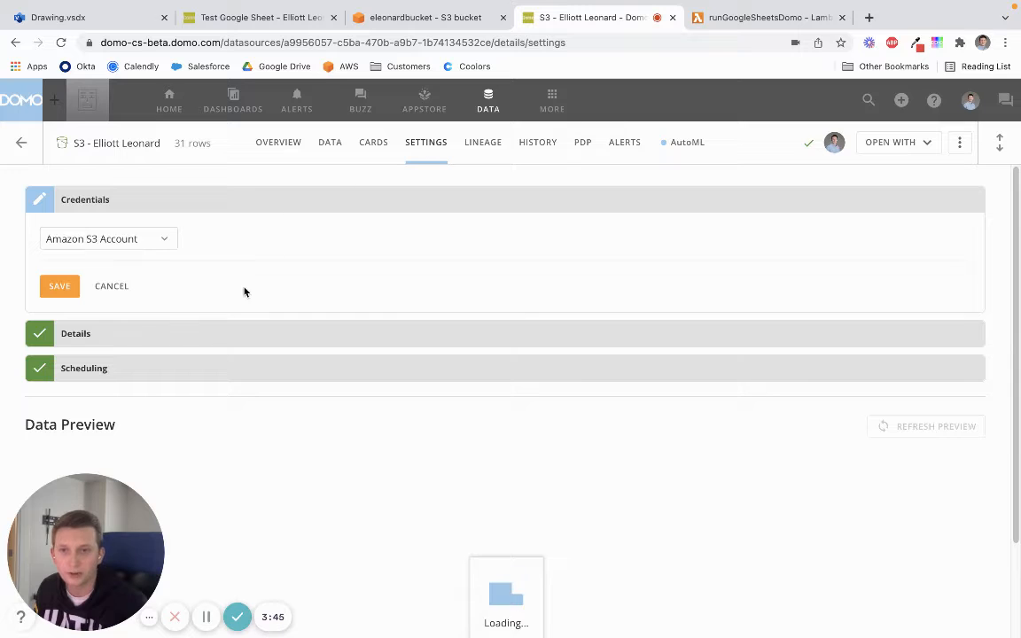
left_click(147, 370)
scroll(98, 381, "down", 1)
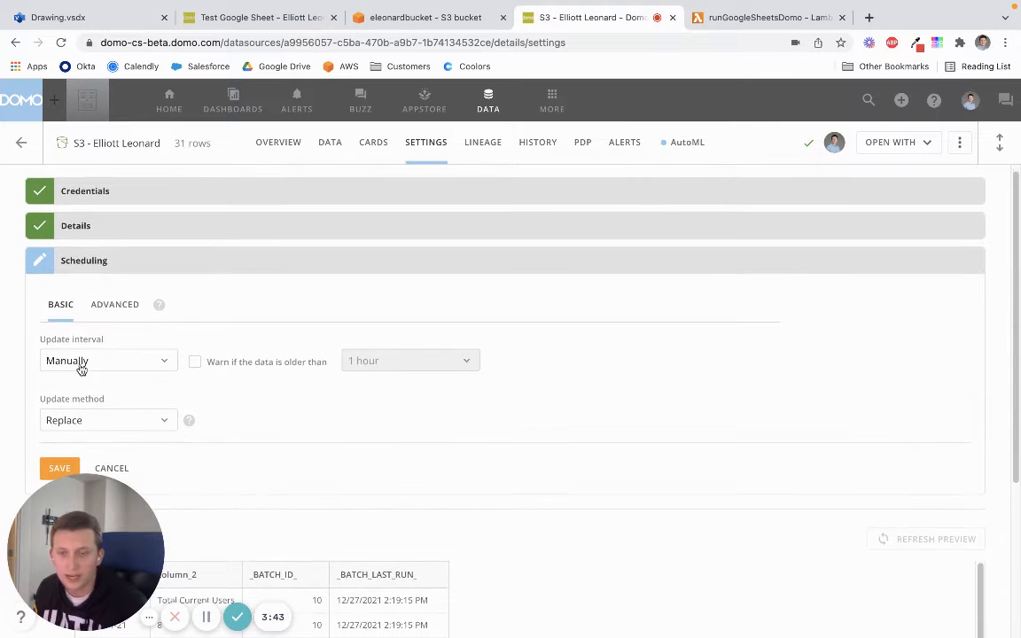
scroll(131, 409, "down", 1)
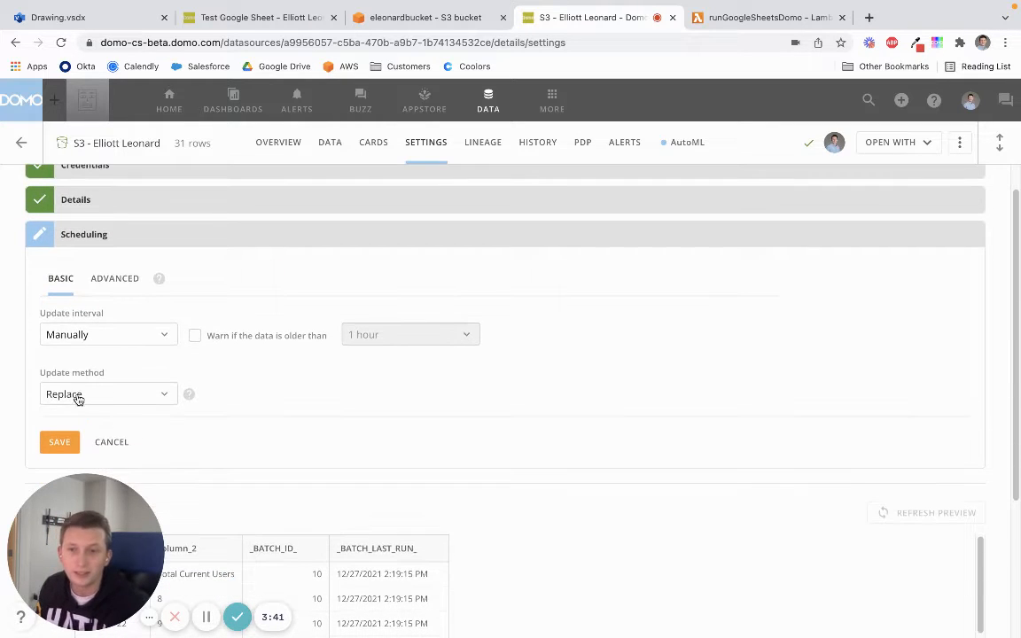
left_click(53, 444)
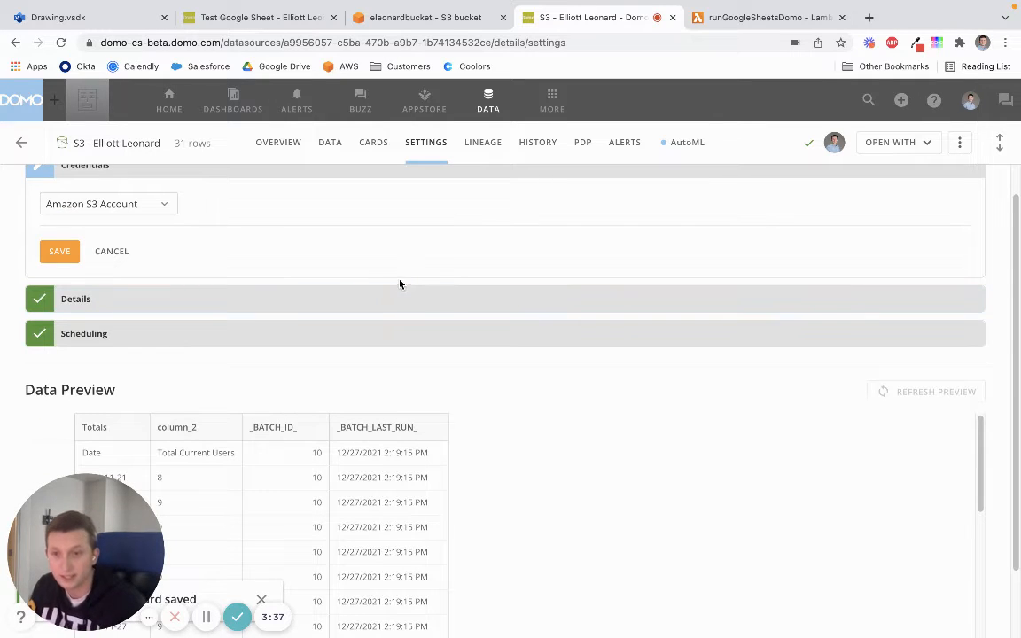
In the Amazon S3 console, upload the Twilio Writeback Test CSV file from Downloads to the bucket
left_click(402, 18)
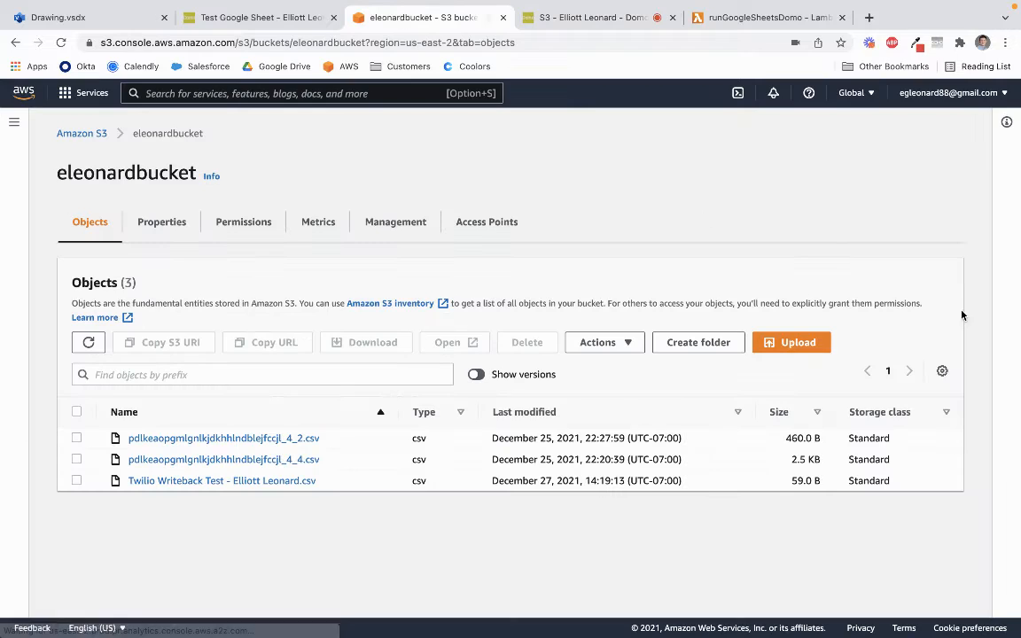
left_click(786, 343)
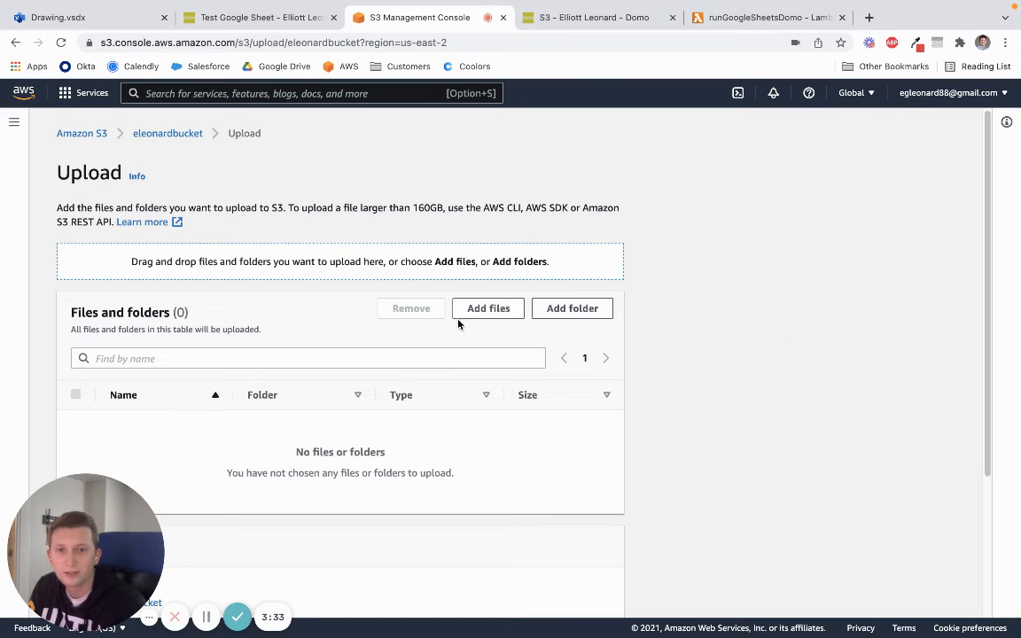
left_click(513, 312)
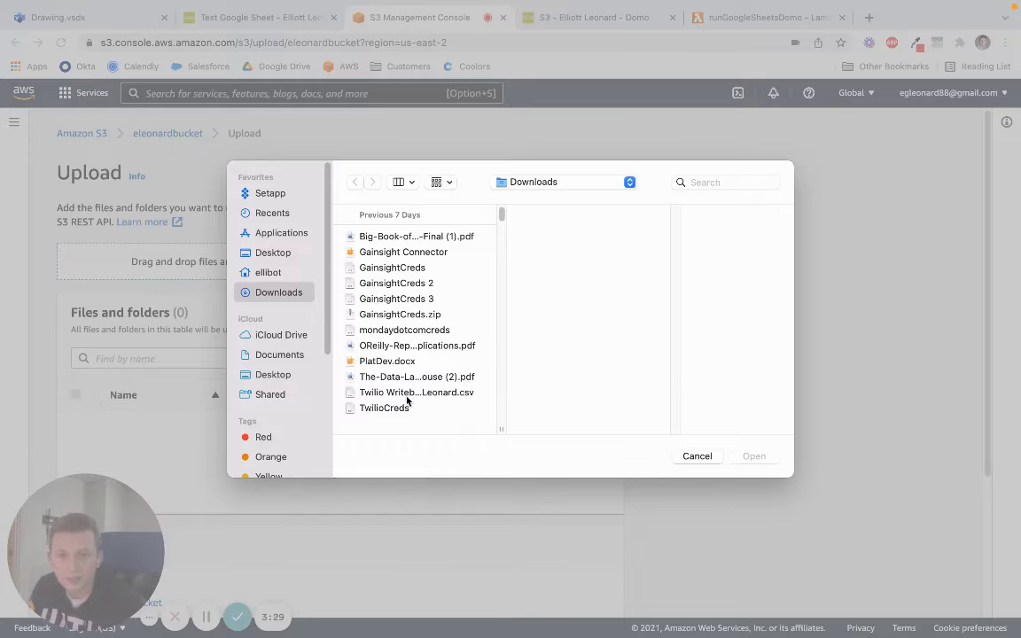
left_click(406, 396)
left_click(756, 455)
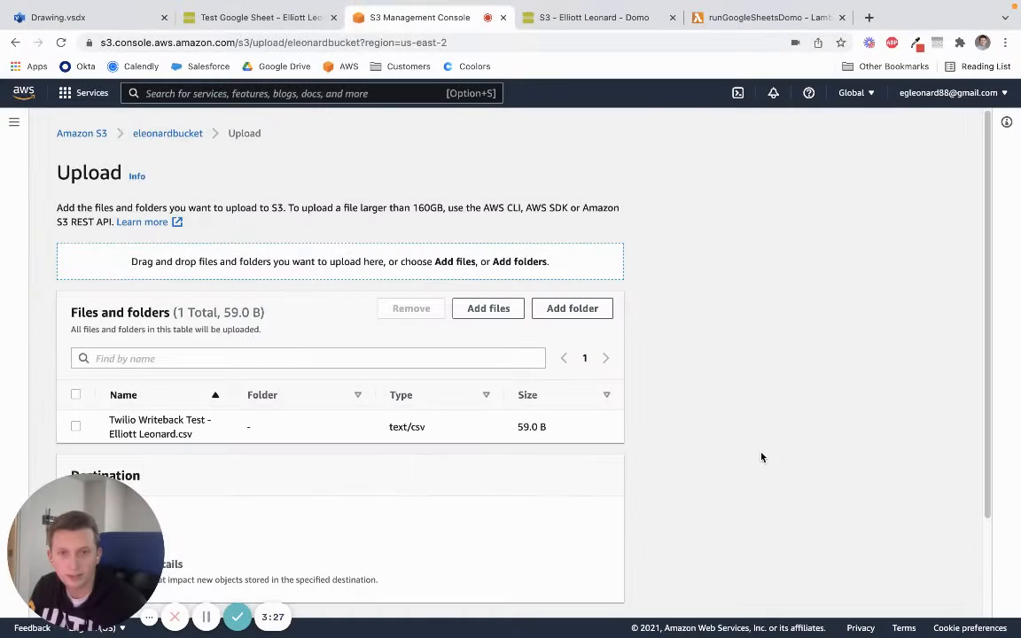
scroll(762, 456, "down", 3)
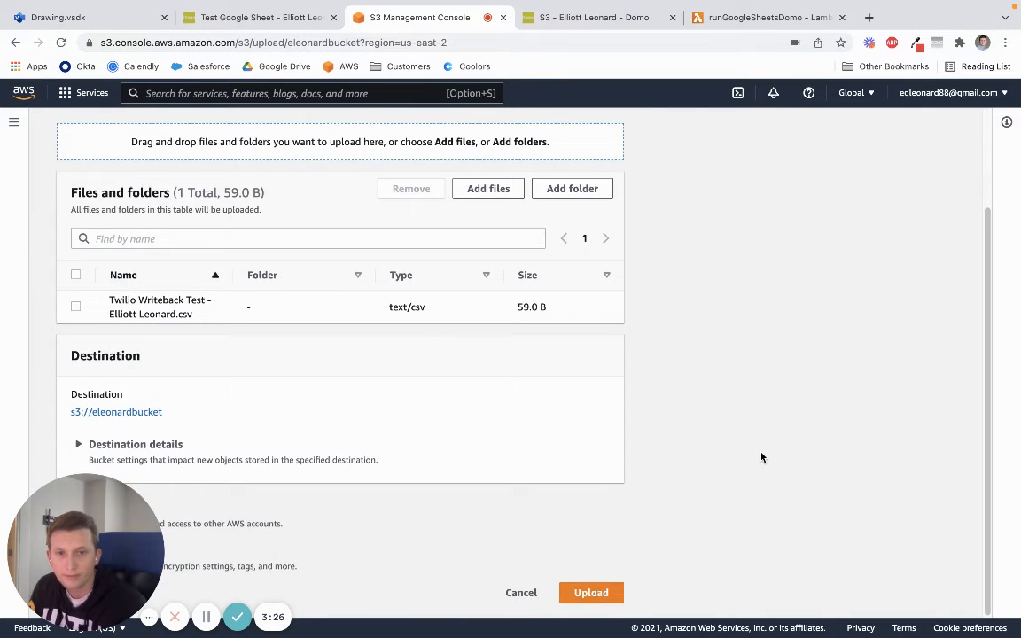
left_click(583, 594)
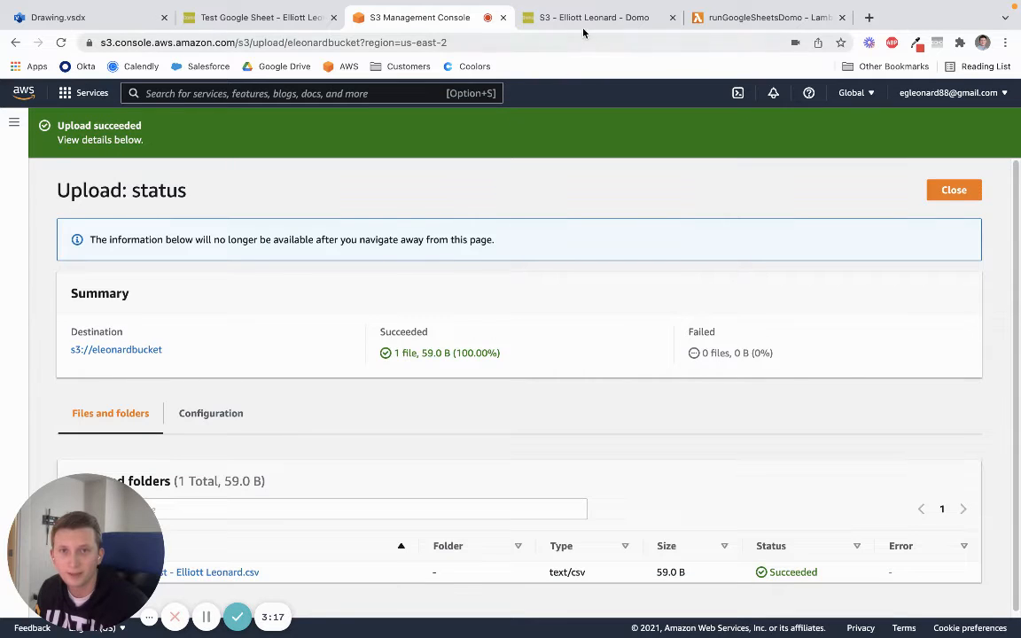
Return to the S3 dataset in Domo and check its overview, data table and run history
left_click(576, 21)
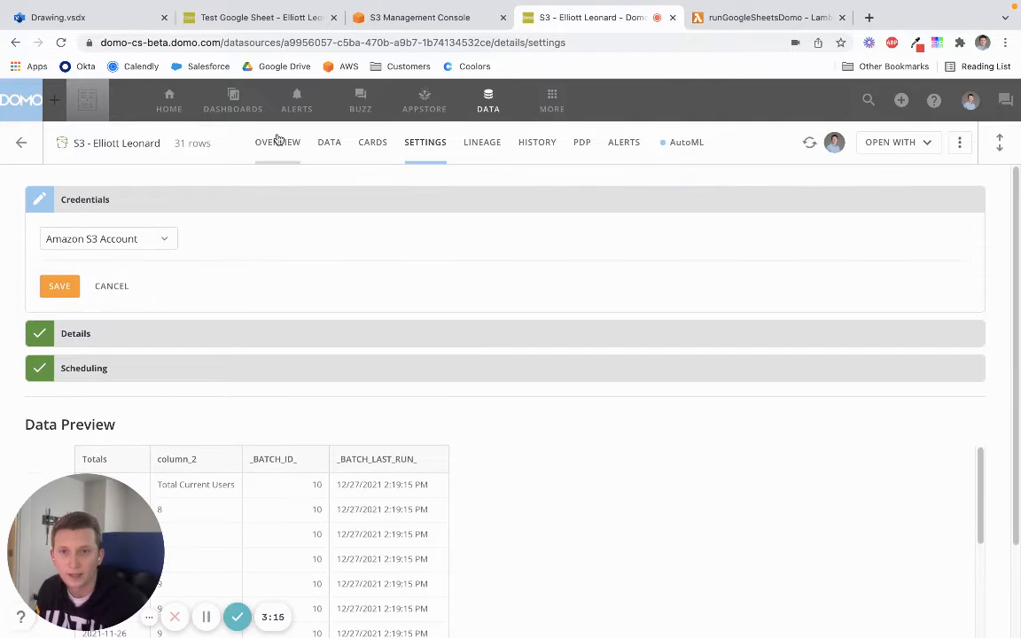
left_click(278, 142)
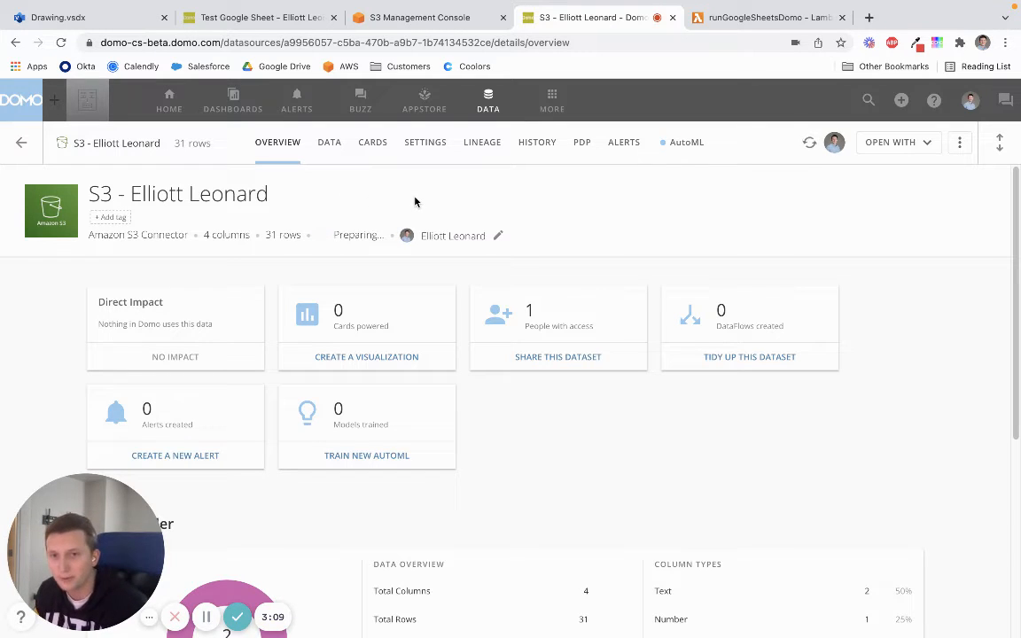
left_click(329, 147)
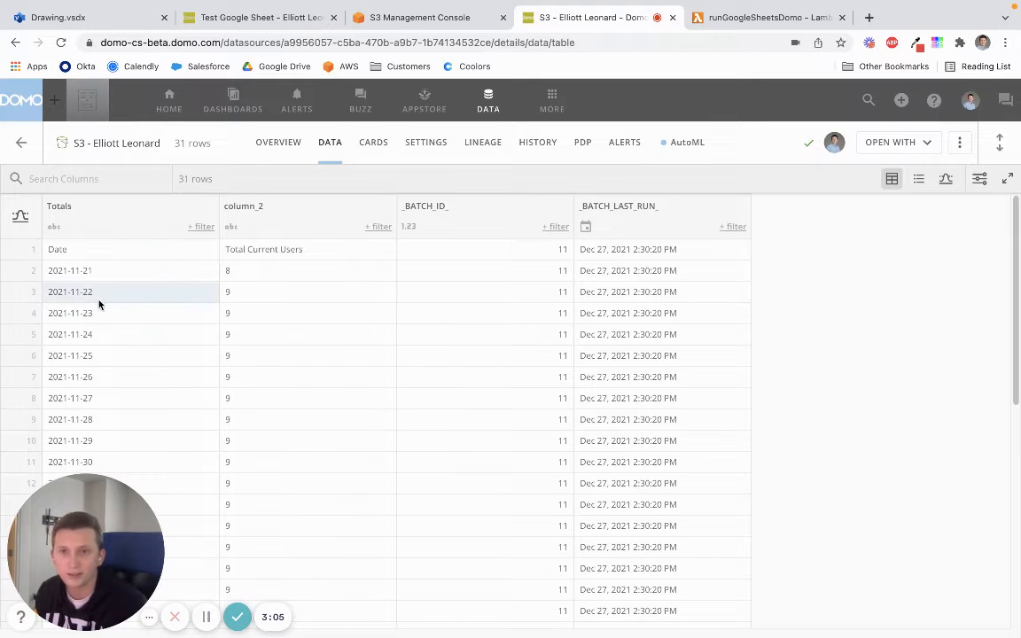
left_click(537, 145)
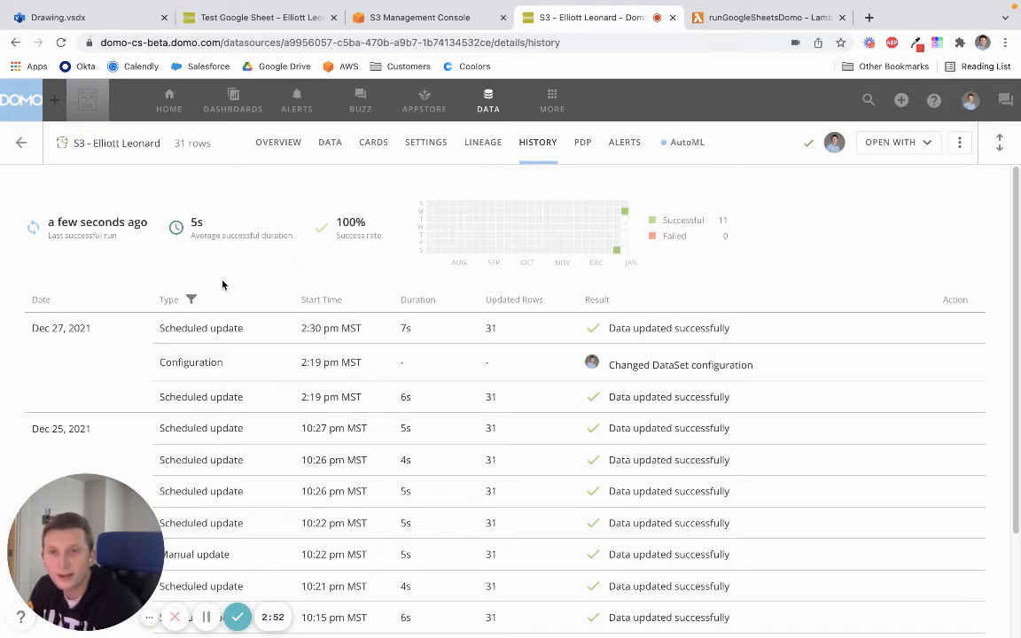
Revisit the connector diagram in Visio and examine the runGoogleSheetsDomo Lambda function's S3 trigger and Python code in AWS
left_click(77, 19)
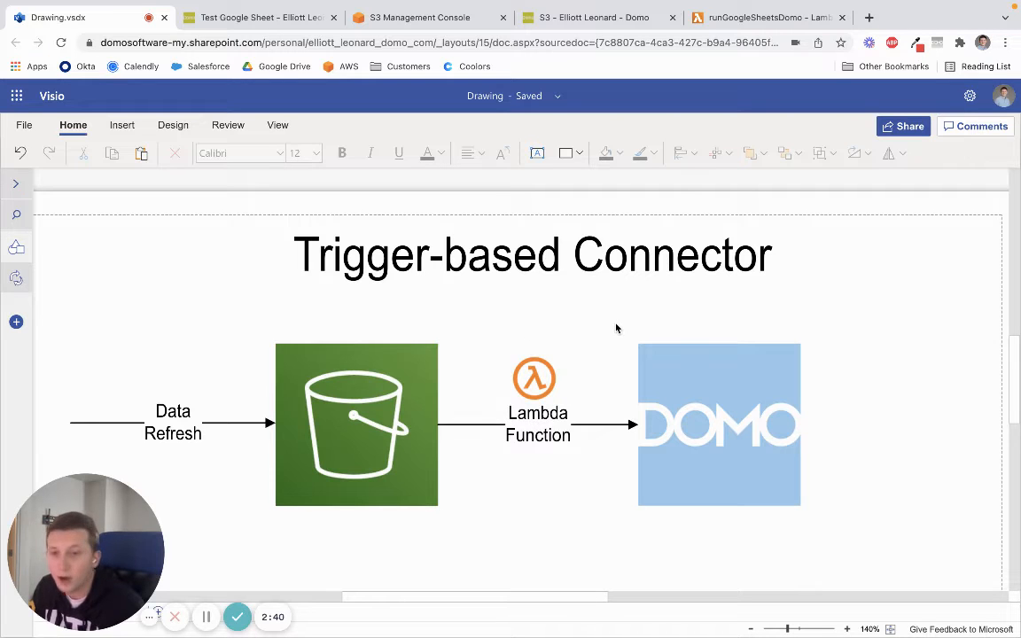
left_click(709, 18)
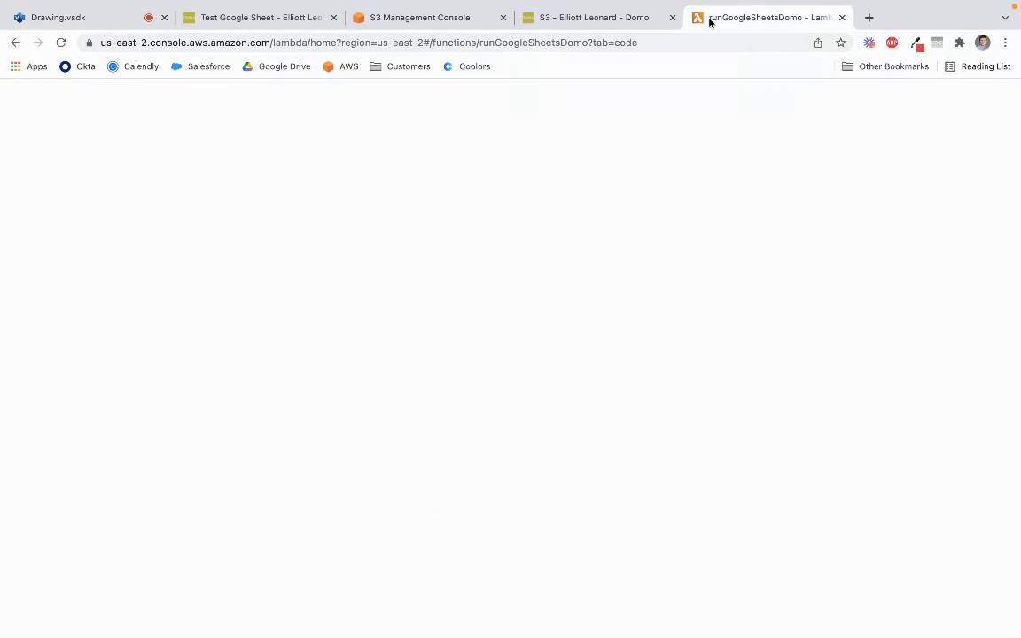
scroll(366, 427, "down", 1)
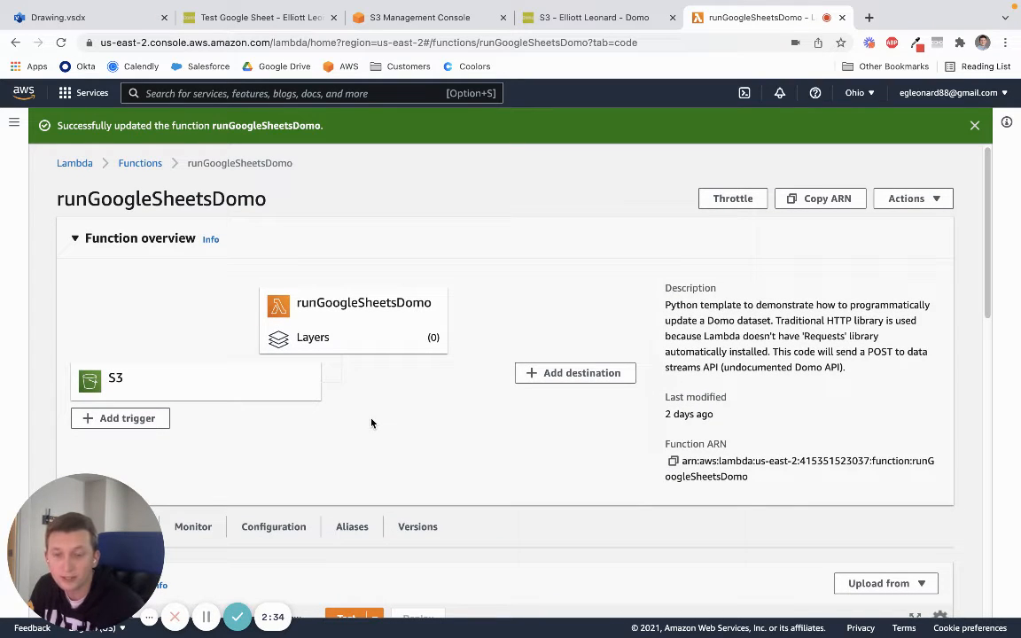
scroll(373, 424, "down", 4)
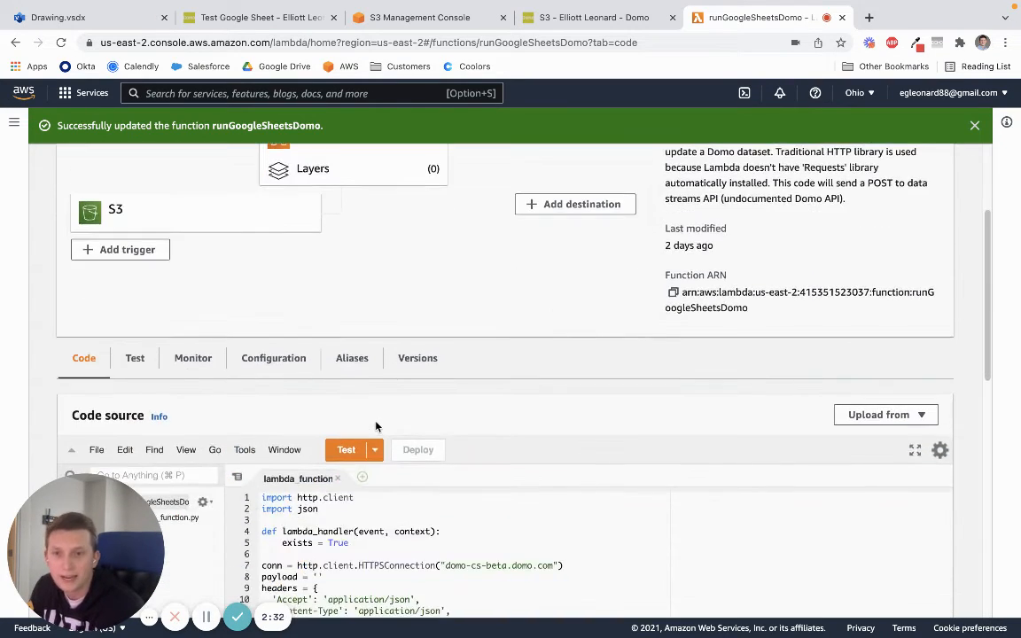
scroll(375, 427, "down", 5)
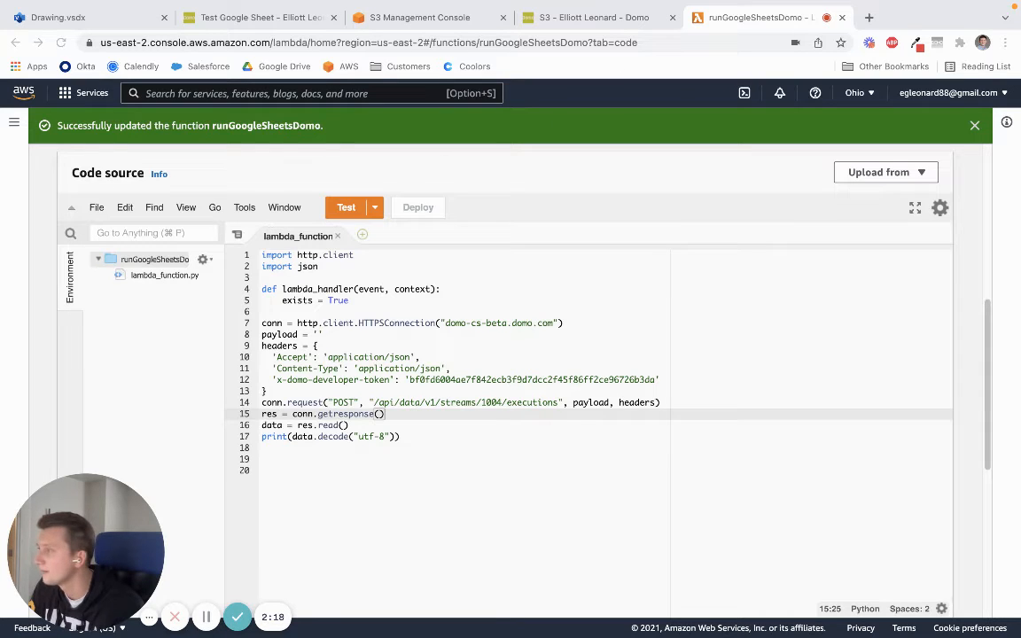
Switch to Postman and open the Twilio Text Message request in the Domo collection
left_click(208, 620)
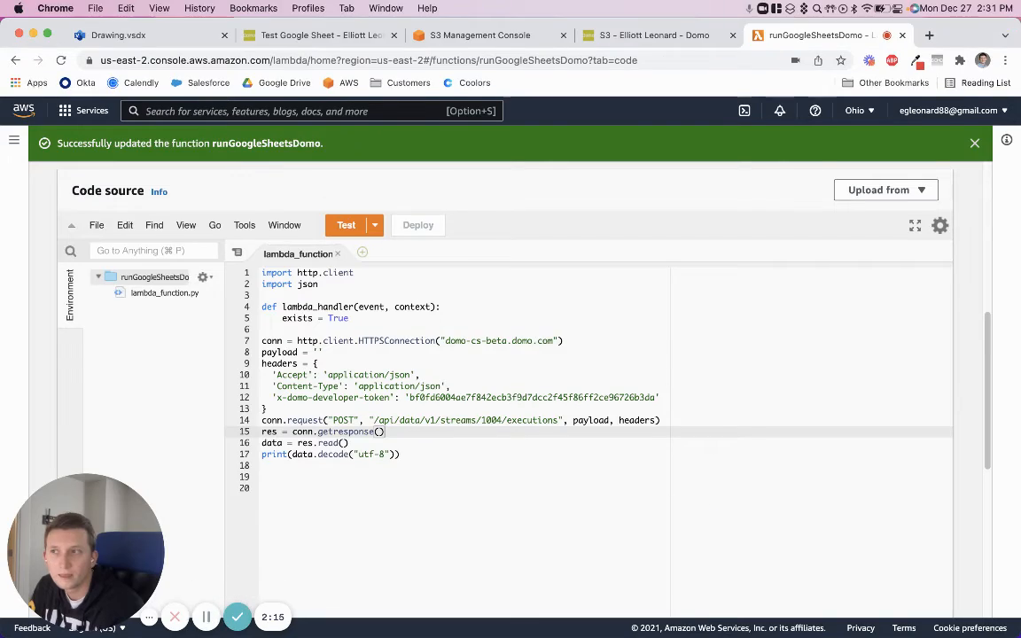
mouse_move(802, 2)
left_mouse_down()
mouse_move(834, 5)
mouse_move(798, 177)
mouse_move(797, 2)
left_mouse_up()
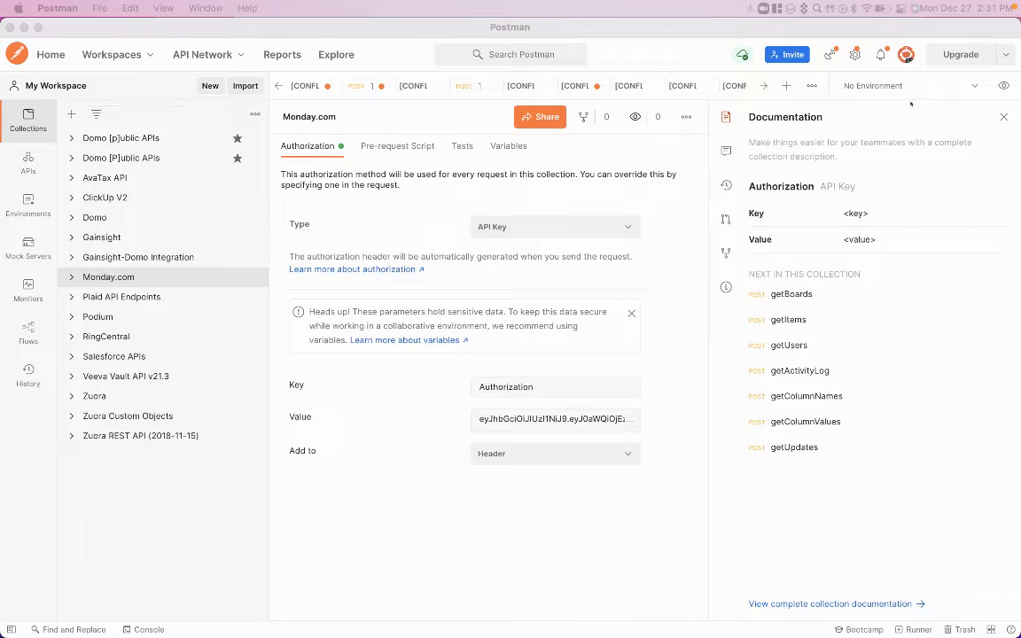
left_click(80, 218)
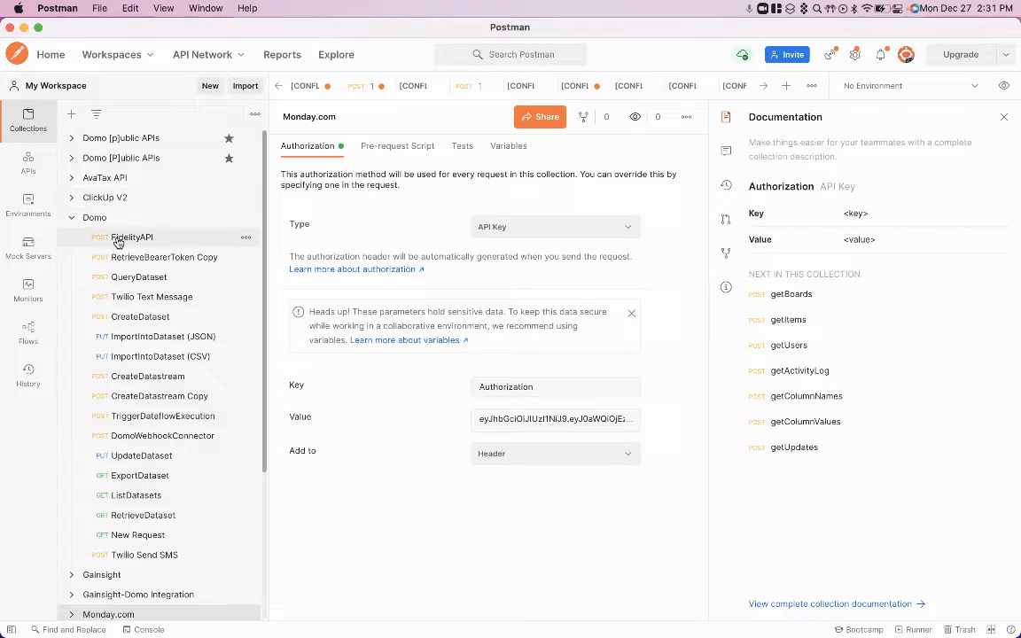
left_click(157, 260)
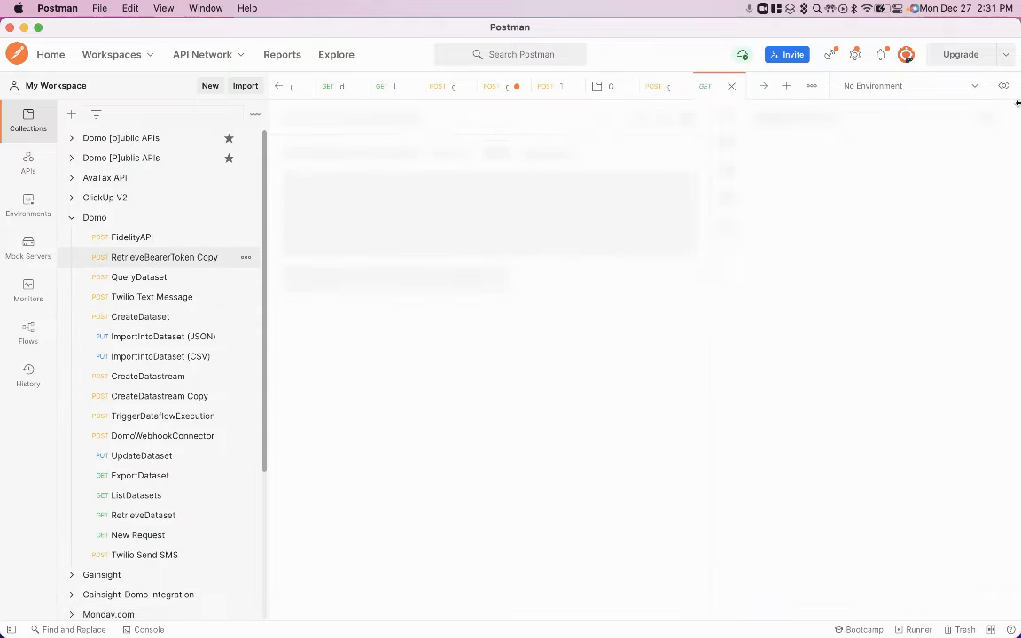
left_click(152, 296)
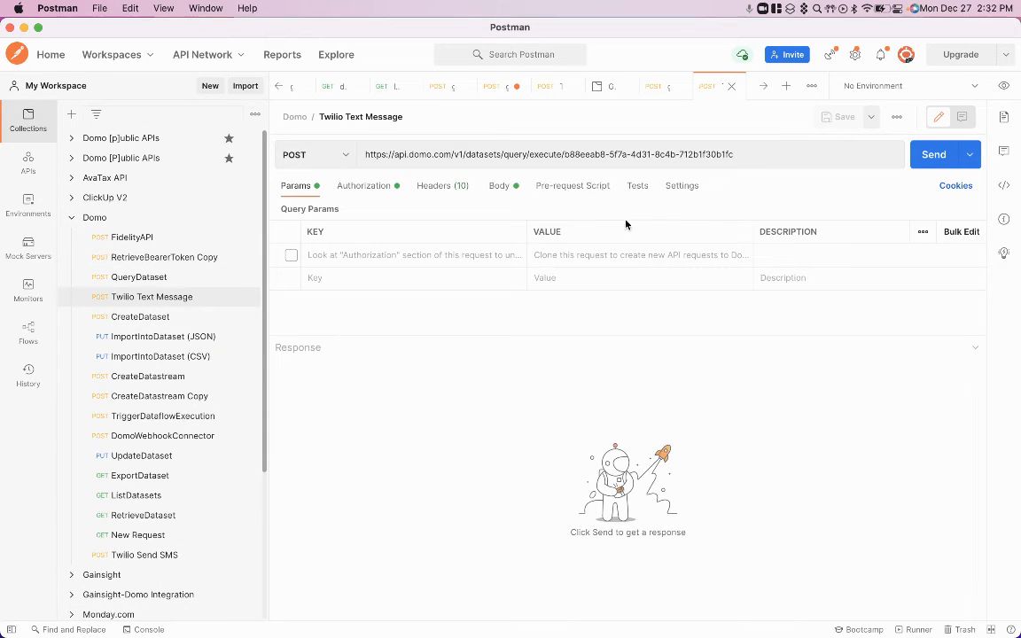
Generate the request's code snippet as Python - http.client and copy it
left_click(1006, 187)
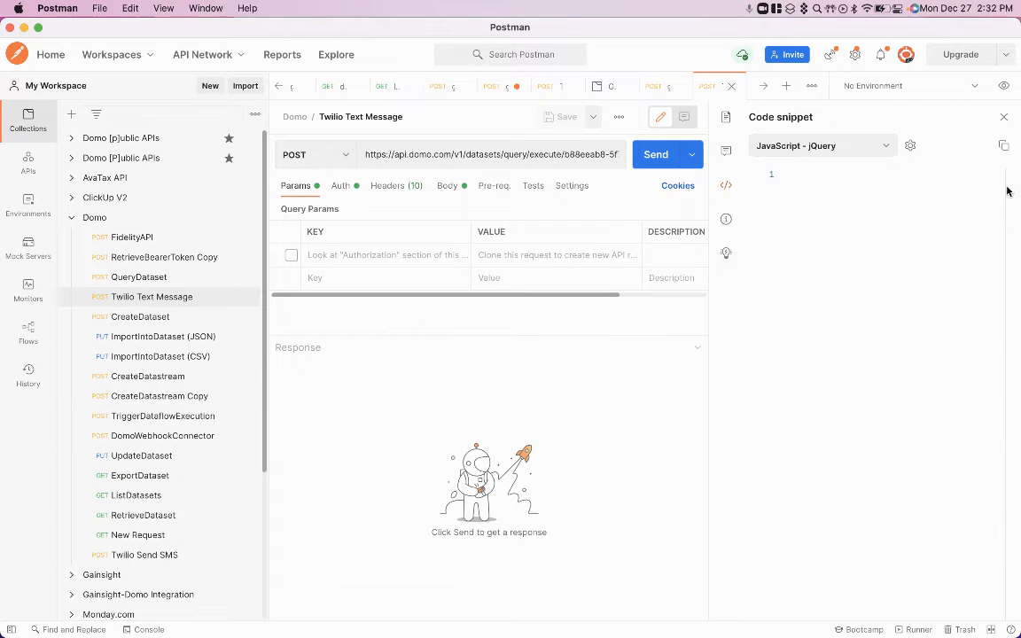
left_click(859, 145)
scroll(878, 263, "down", 5)
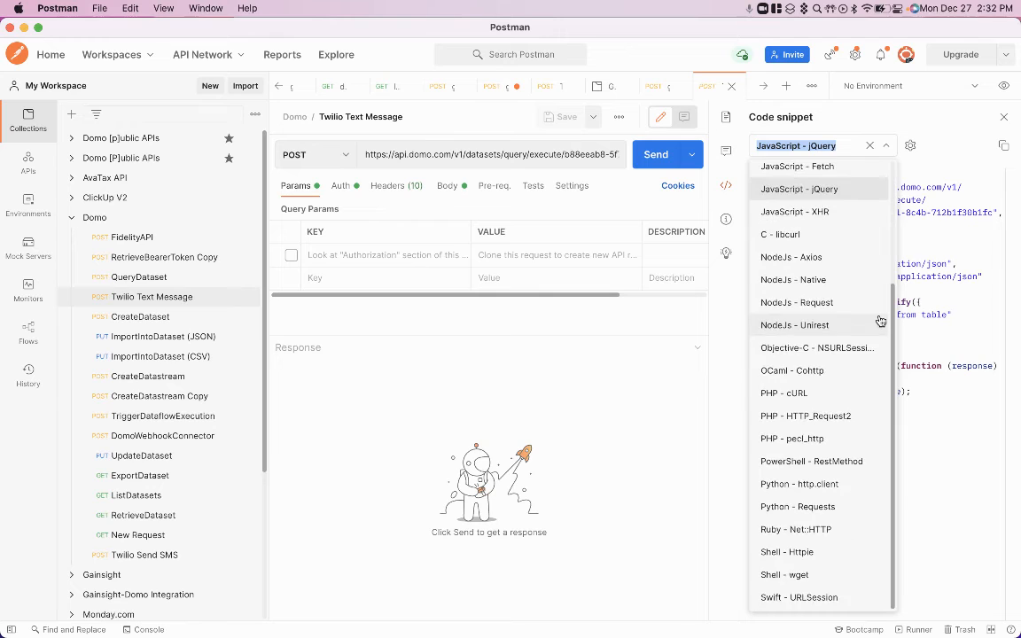
left_click(825, 484)
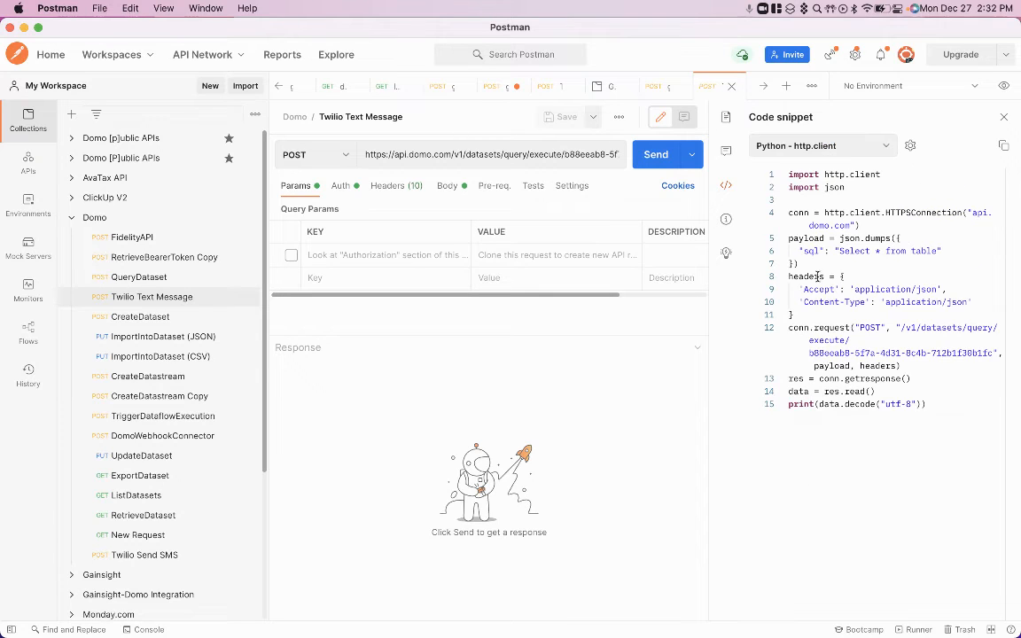
left_click(1005, 146)
Return to the Lambda function in the browser and select its code from line 1 through line 17
left_click(24, 28)
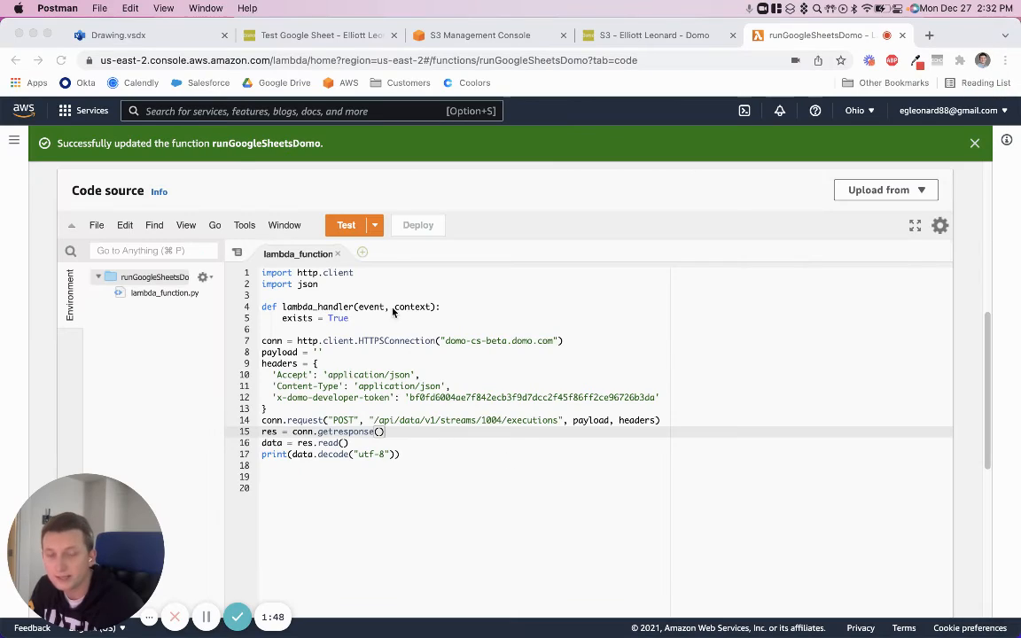
left_click(479, 416)
left_click_drag(400, 454, 261, 273)
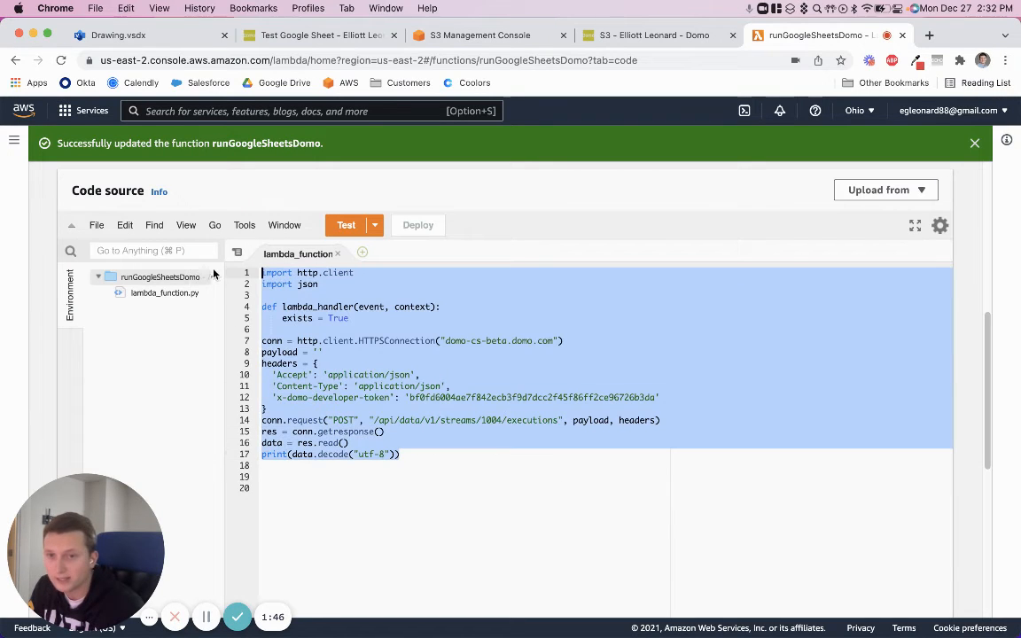
Start adding a trigger to the runGoogleSheetsDomo function and choose S3 as the trigger source
left_click(458, 473)
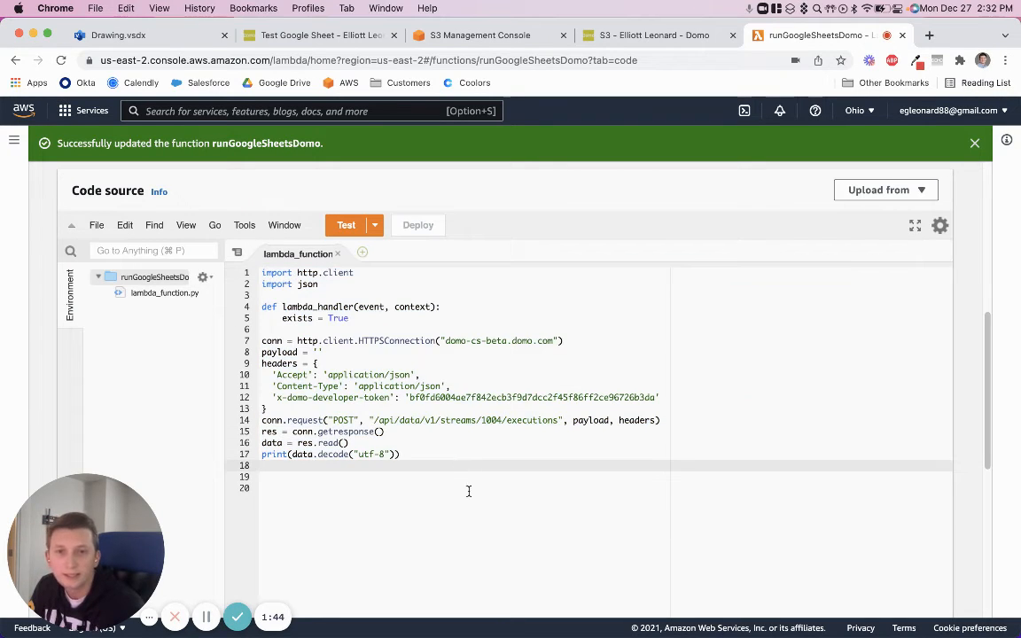
scroll(467, 491, "up", 5)
scroll(314, 349, "down", 2)
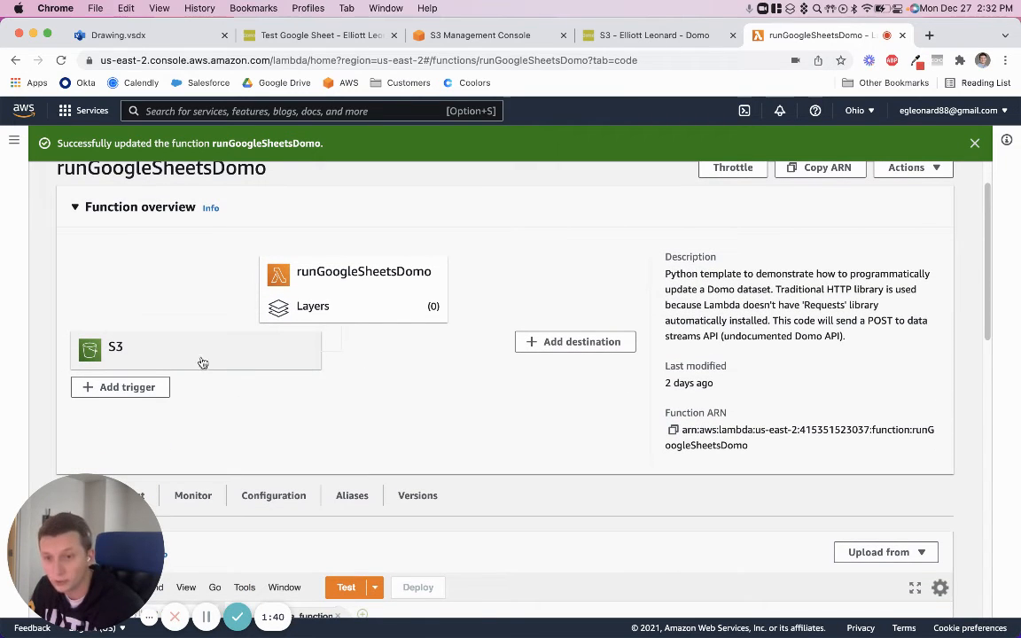
left_click(107, 387)
left_click(133, 279)
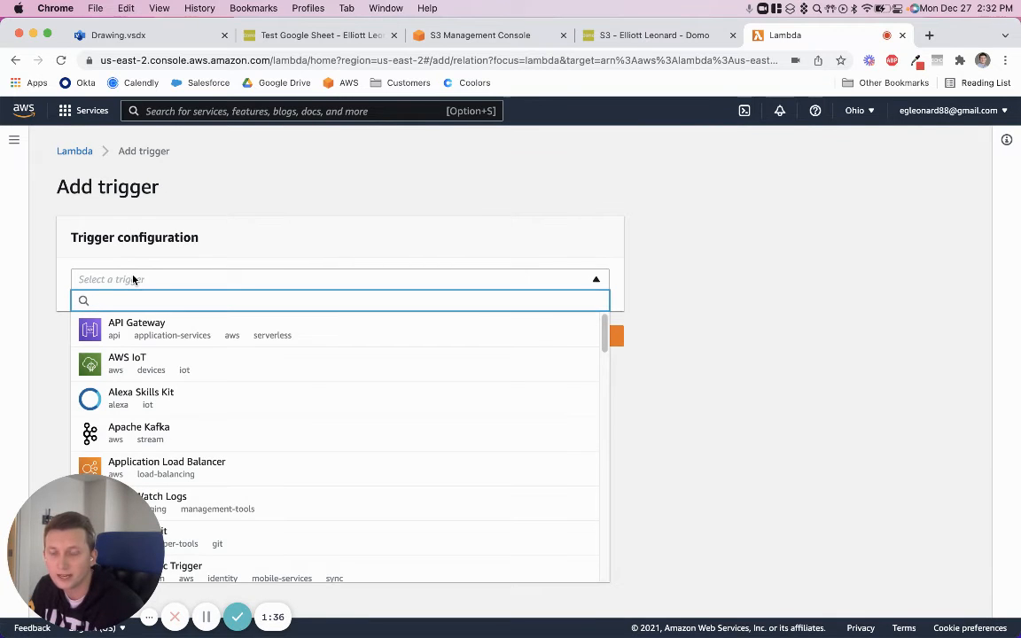
type("s3")
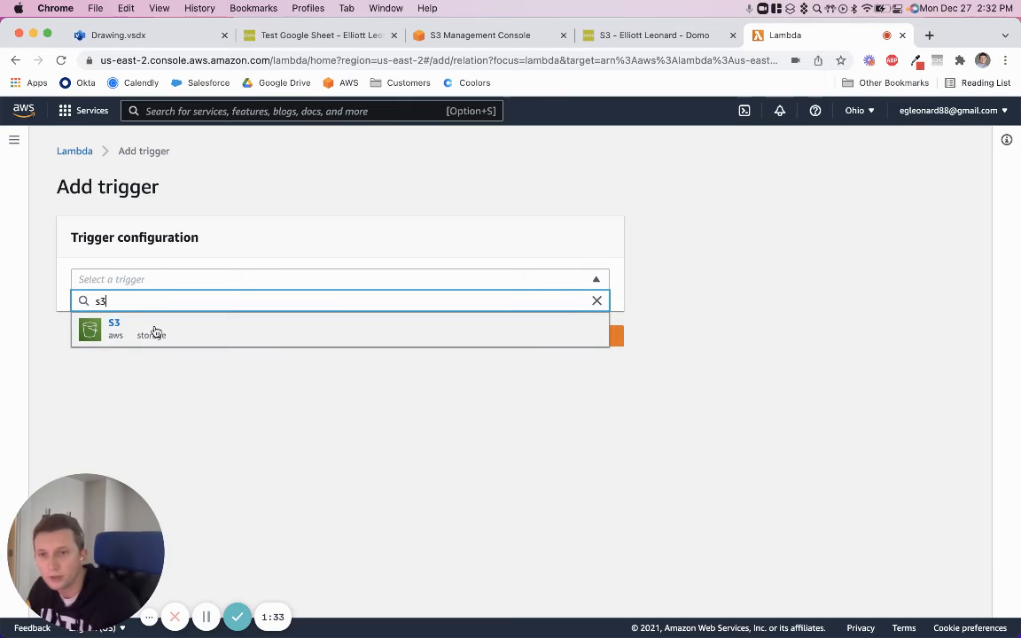
left_click(155, 331)
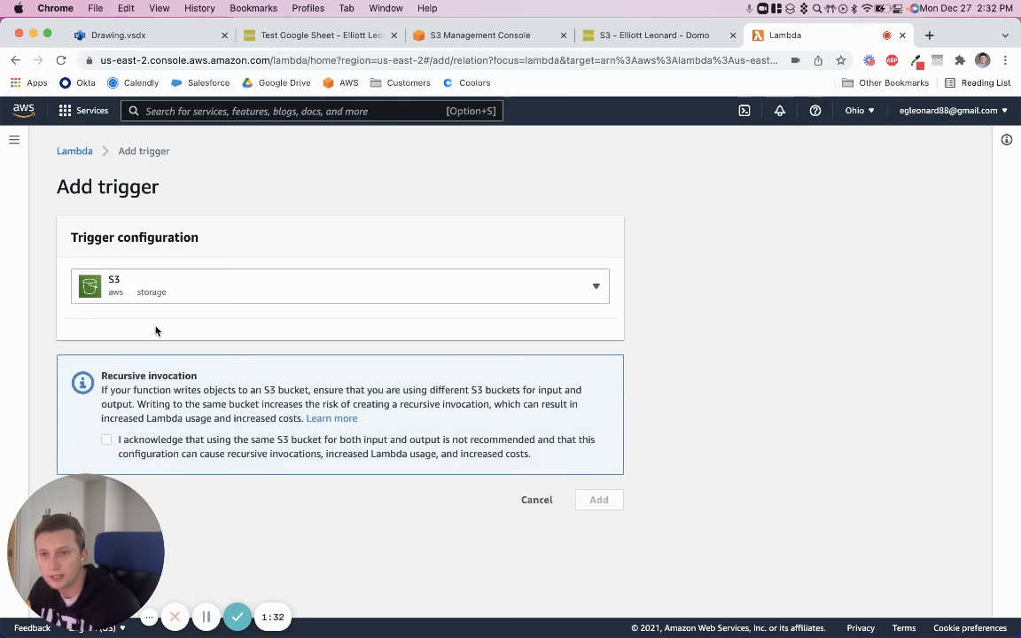
Examine the S3 trigger's bucket choices and event type settings, and return to the runGoogleSheetsDomo function without adding the trigger
scroll(171, 284, "down", 5)
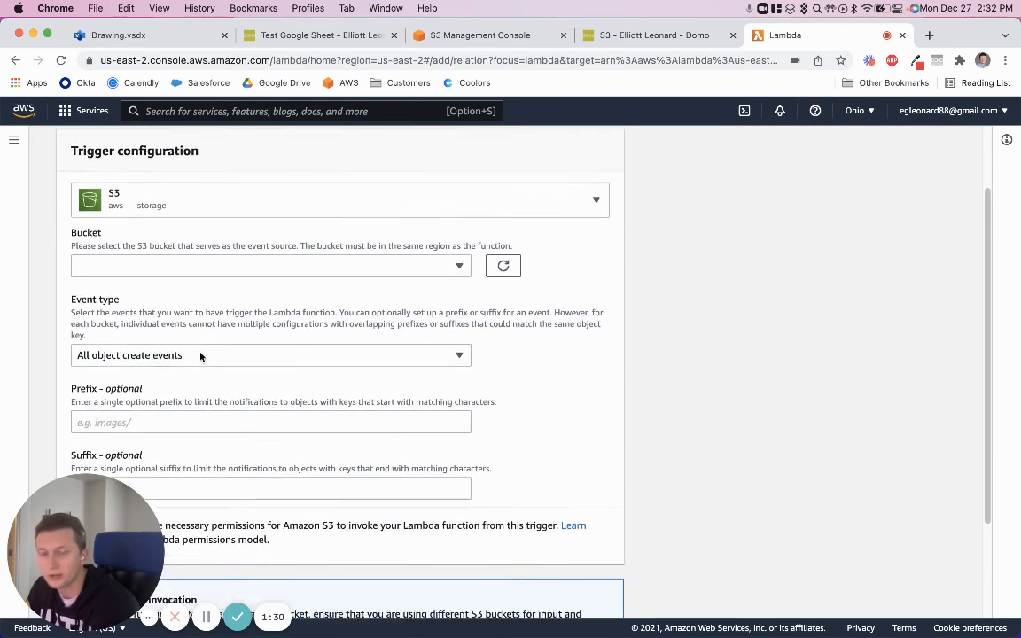
scroll(212, 266, "up", 2)
left_click(459, 227)
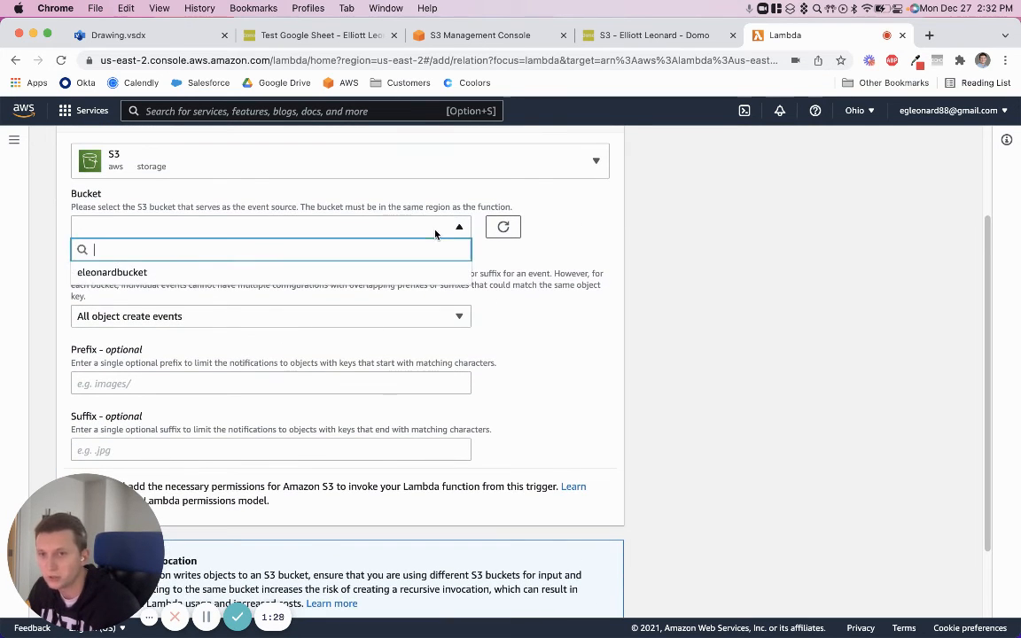
left_click(538, 259)
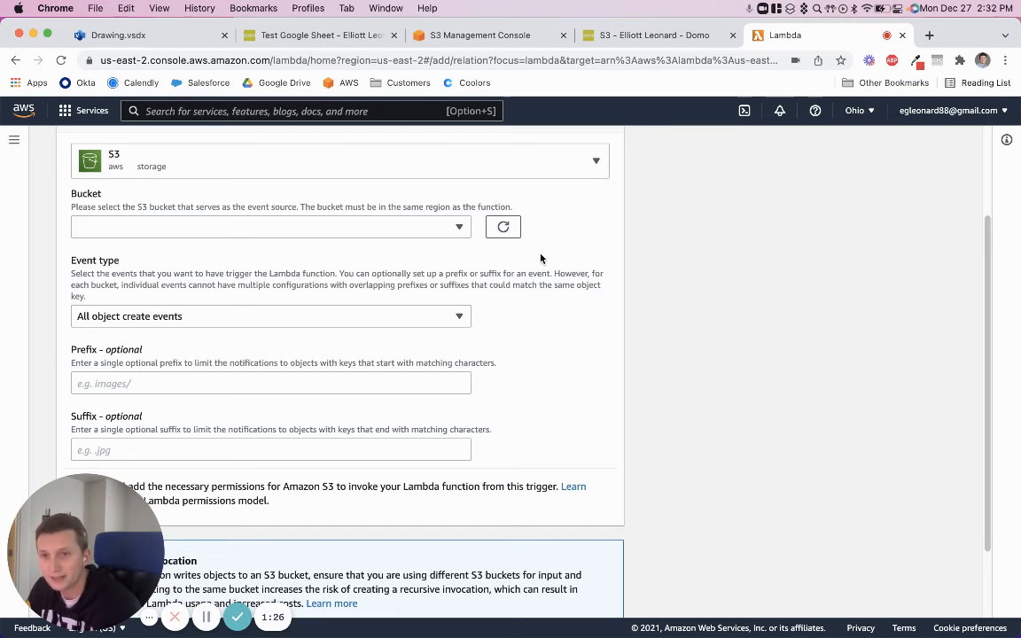
left_click(14, 60)
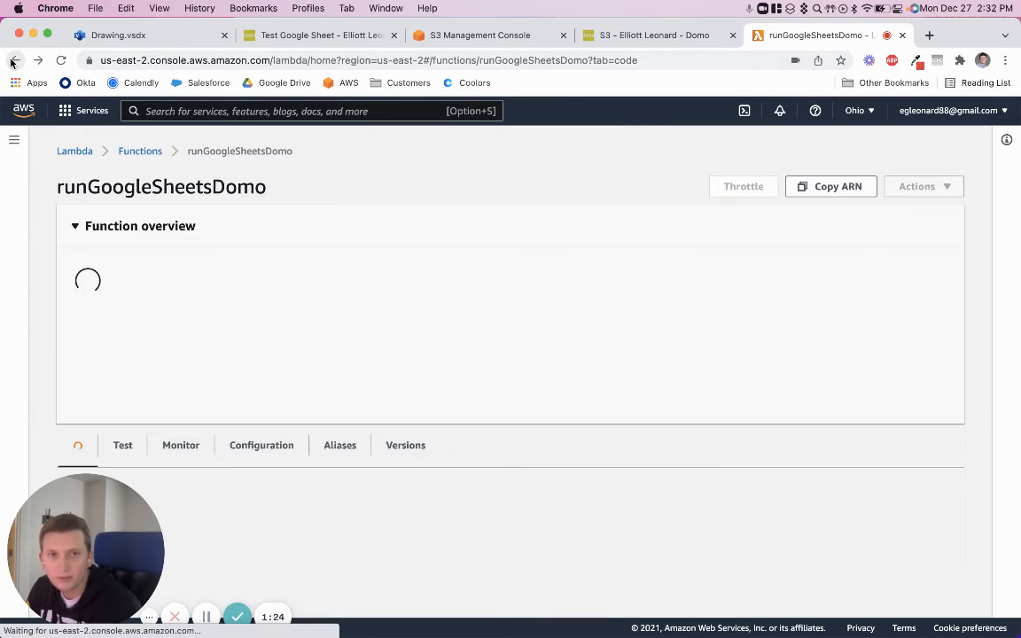